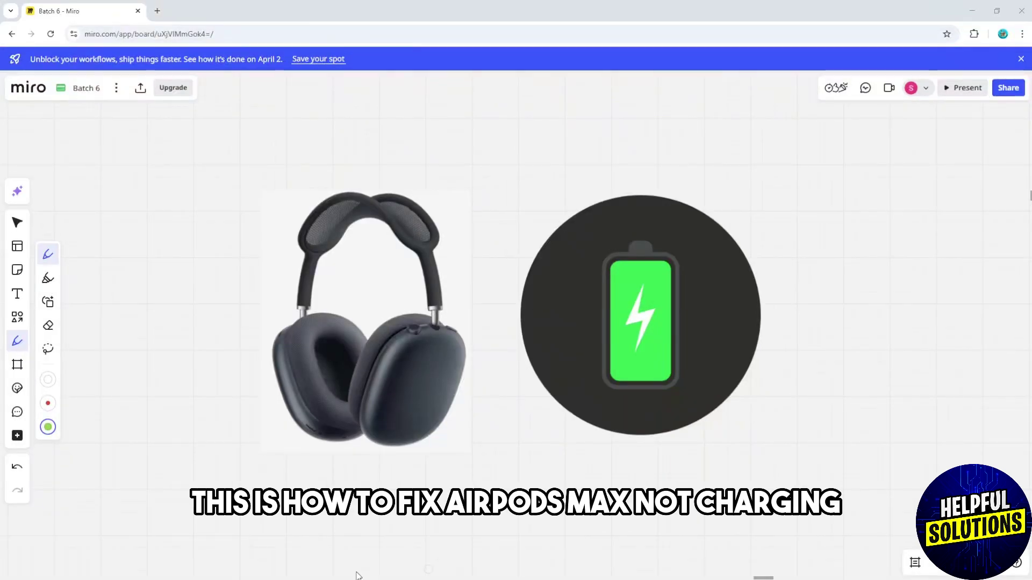
pyautogui.scroll(1, 395, 465)
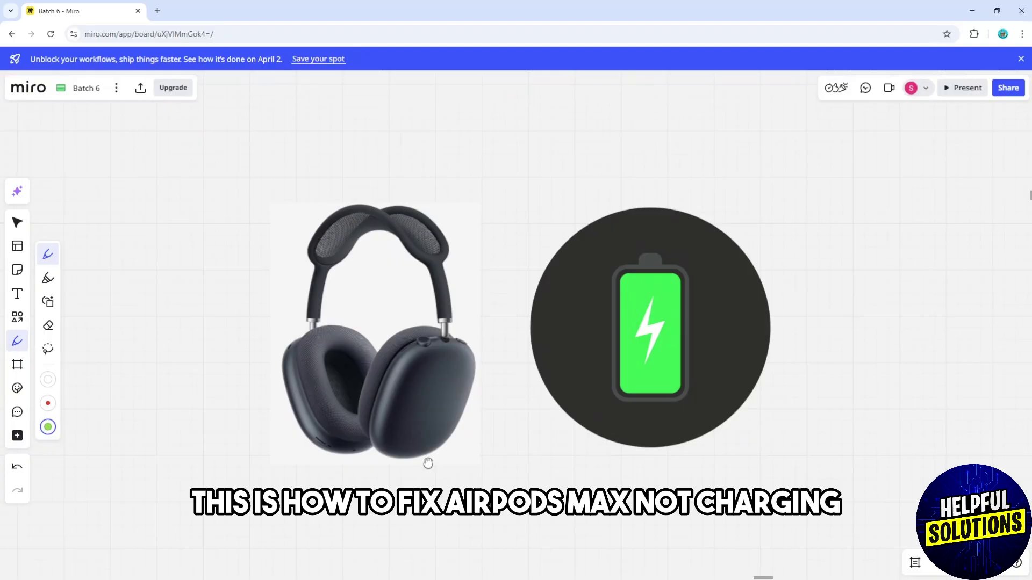
# Draw a small red X stroke above the battery icon beside the headphones picture
pyautogui.click(51, 405)
pyautogui.moveTo(643, 153)
pyautogui.mouseDown()
pyautogui.moveTo(667, 168)
pyautogui.moveTo(643, 165)
pyautogui.mouseUp()
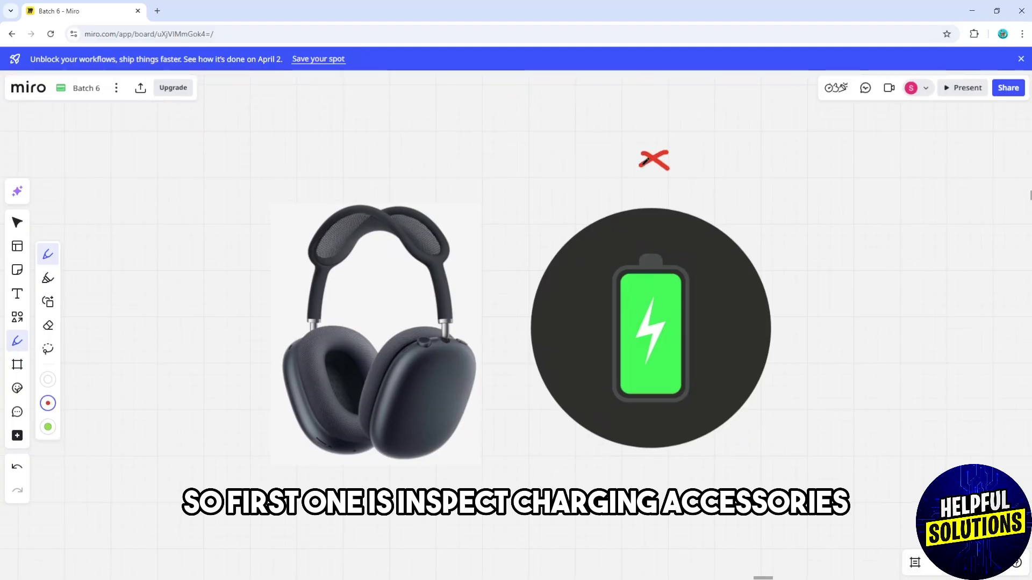
# Draw green checkmarks above the charging cable image and over the charging-port photo
pyautogui.moveTo(923, 275); pyautogui.dragTo(523, 281)
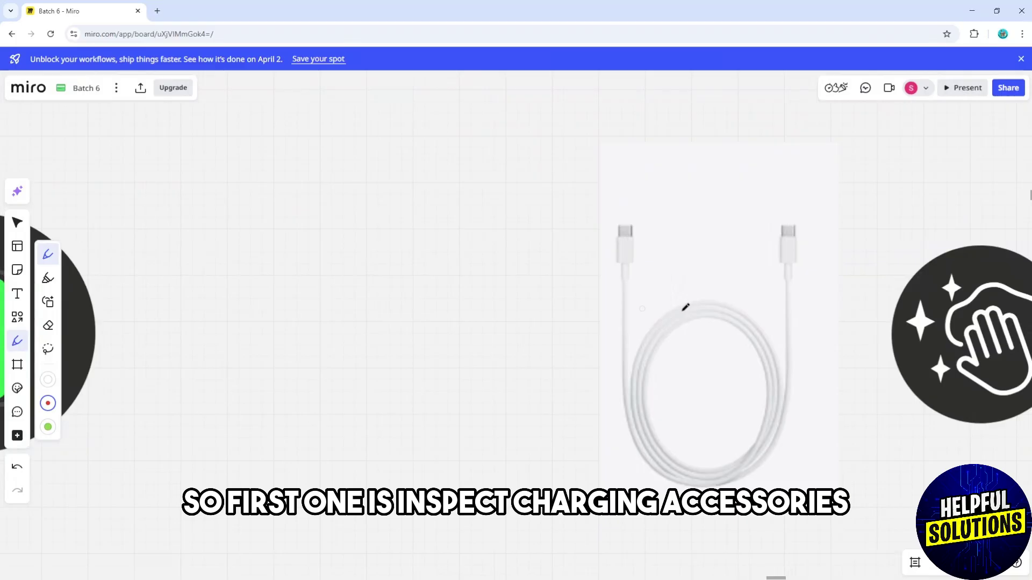
pyautogui.moveTo(685, 307); pyautogui.dragTo(442, 326)
pyautogui.click(48, 427)
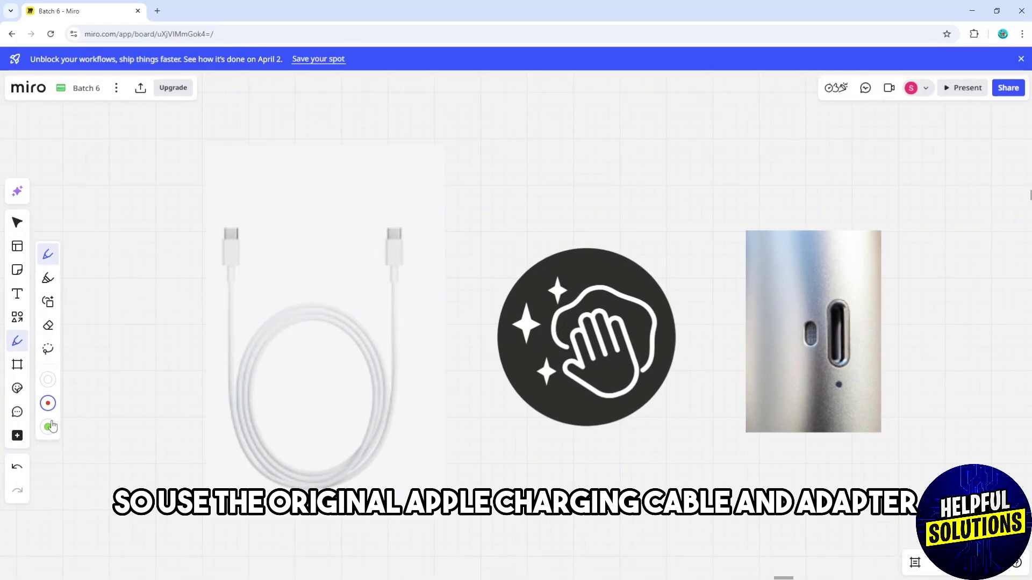
pyautogui.moveTo(292, 188)
pyautogui.mouseDown()
pyautogui.moveTo(328, 157)
pyautogui.moveTo(338, 130)
pyautogui.mouseUp()
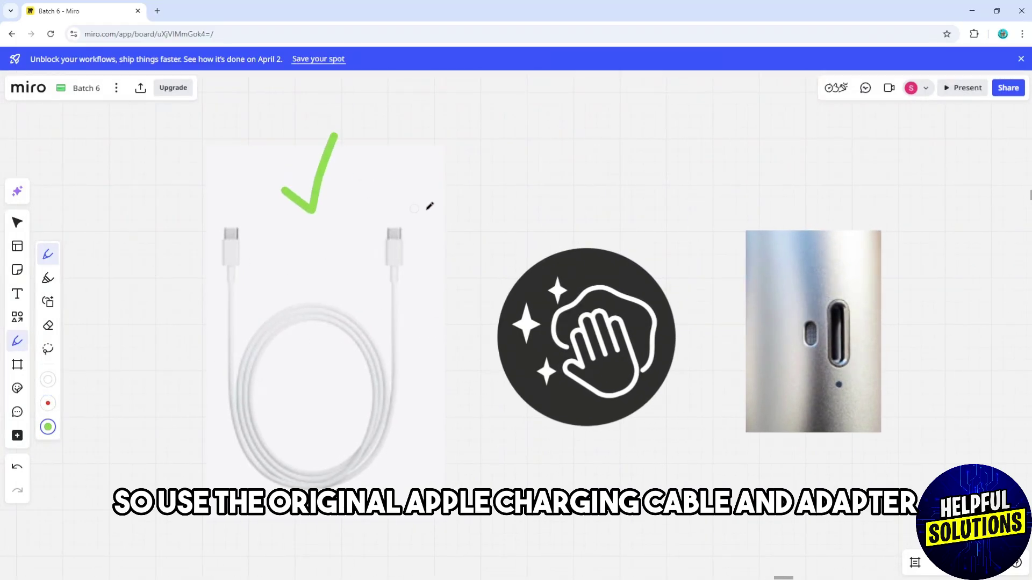
pyautogui.moveTo(496, 218); pyautogui.dragTo(433, 236)
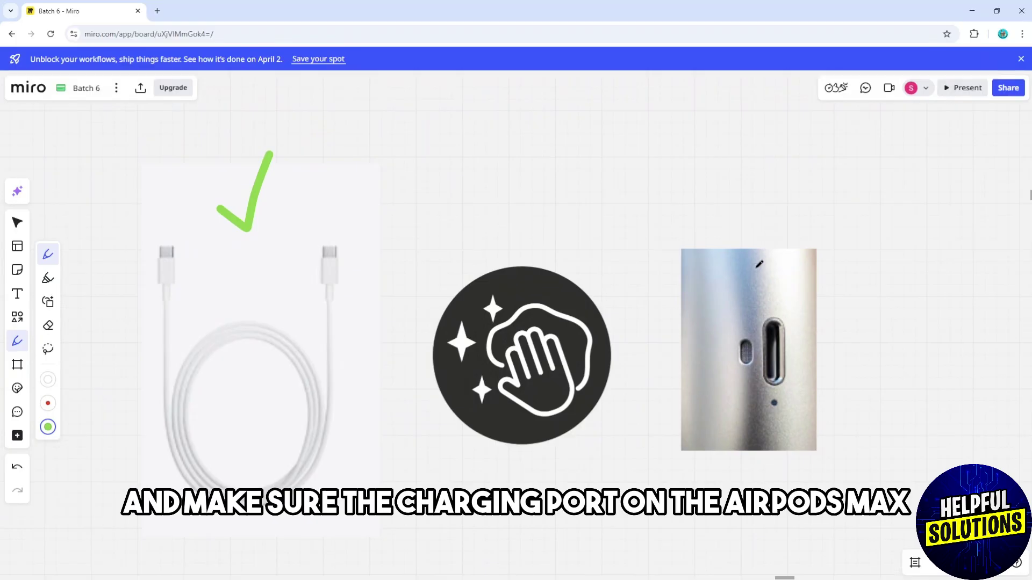
pyautogui.moveTo(759, 264)
pyautogui.mouseDown()
pyautogui.moveTo(777, 275)
pyautogui.moveTo(802, 207)
pyautogui.mouseUp()
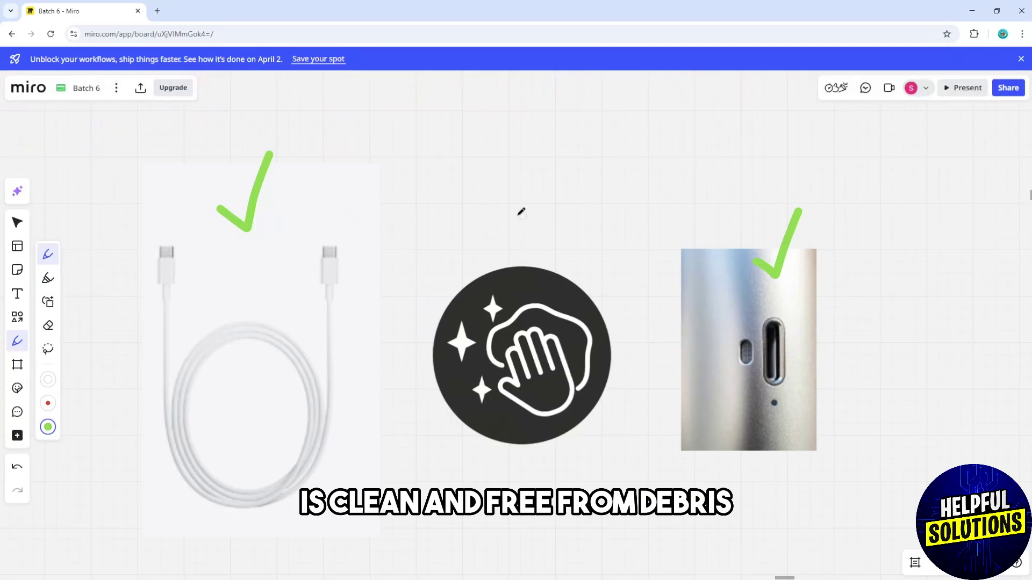
# Draw a green checkmark above the battery icon next to the headphones
pyautogui.moveTo(834, 269); pyautogui.dragTo(373, 247)
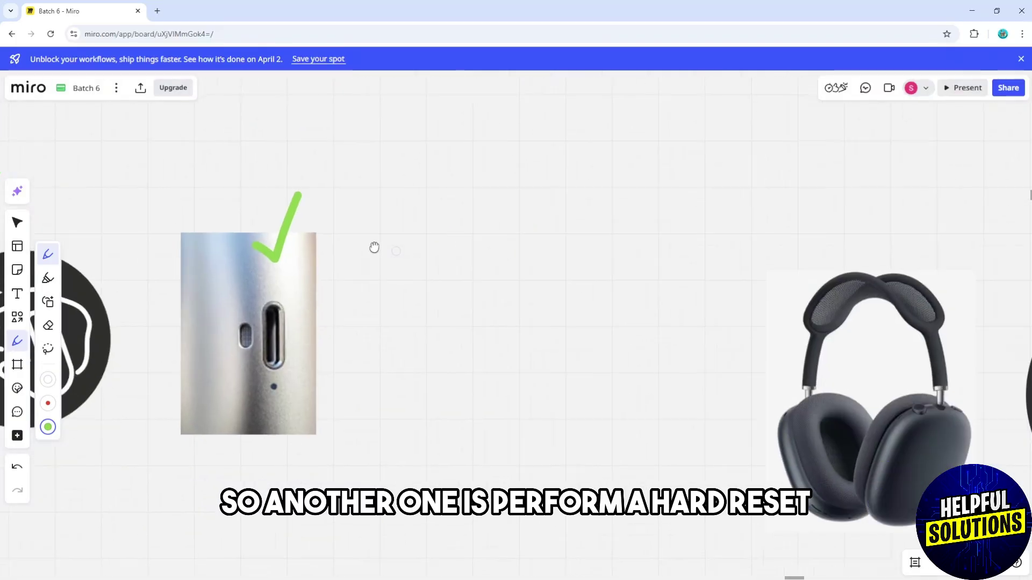
pyautogui.moveTo(760, 271)
pyautogui.mouseDown()
pyautogui.moveTo(493, 235)
pyautogui.moveTo(359, 235)
pyautogui.mouseUp()
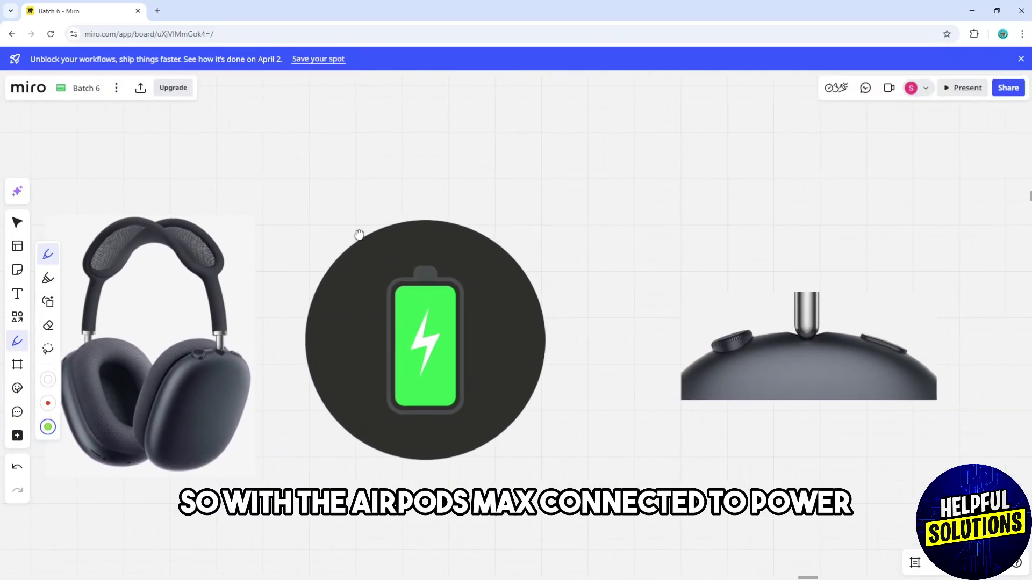
pyautogui.moveTo(418, 182); pyautogui.dragTo(472, 146)
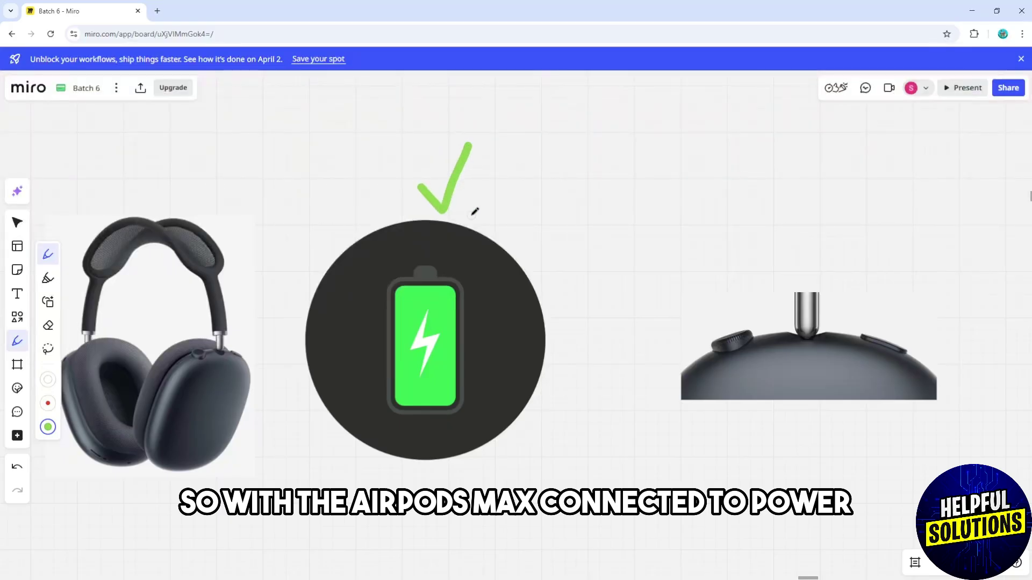
pyautogui.scroll(-1, 476, 211)
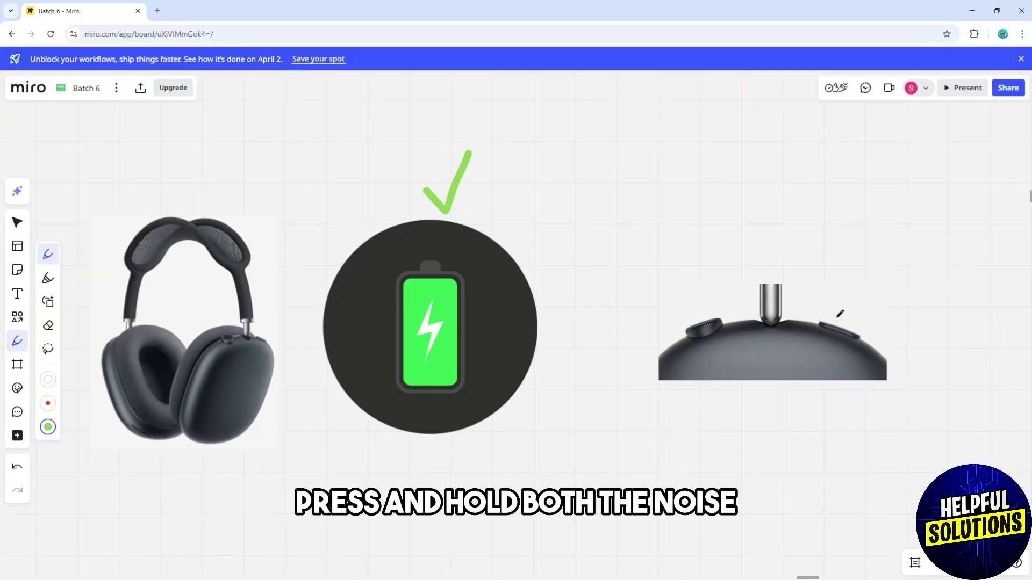
# Circle the right button and left crown on the headphone dome, and write '15' above it
pyautogui.moveTo(847, 308)
pyautogui.mouseDown()
pyautogui.moveTo(810, 306)
pyautogui.moveTo(891, 343)
pyautogui.moveTo(838, 303)
pyautogui.mouseUp()
pyautogui.moveTo(715, 302)
pyautogui.mouseDown()
pyautogui.moveTo(666, 334)
pyautogui.moveTo(738, 297)
pyautogui.mouseUp()
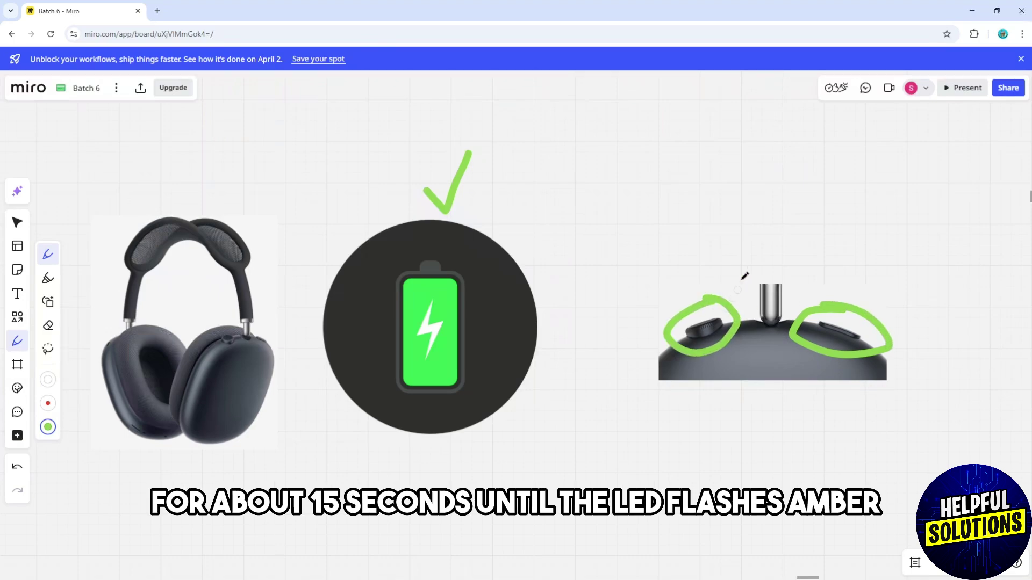
pyautogui.moveTo(733, 208); pyautogui.dragTo(730, 241)
pyautogui.moveTo(772, 207)
pyautogui.mouseDown()
pyautogui.moveTo(745, 211)
pyautogui.moveTo(767, 226)
pyautogui.moveTo(746, 236)
pyautogui.mouseUp()
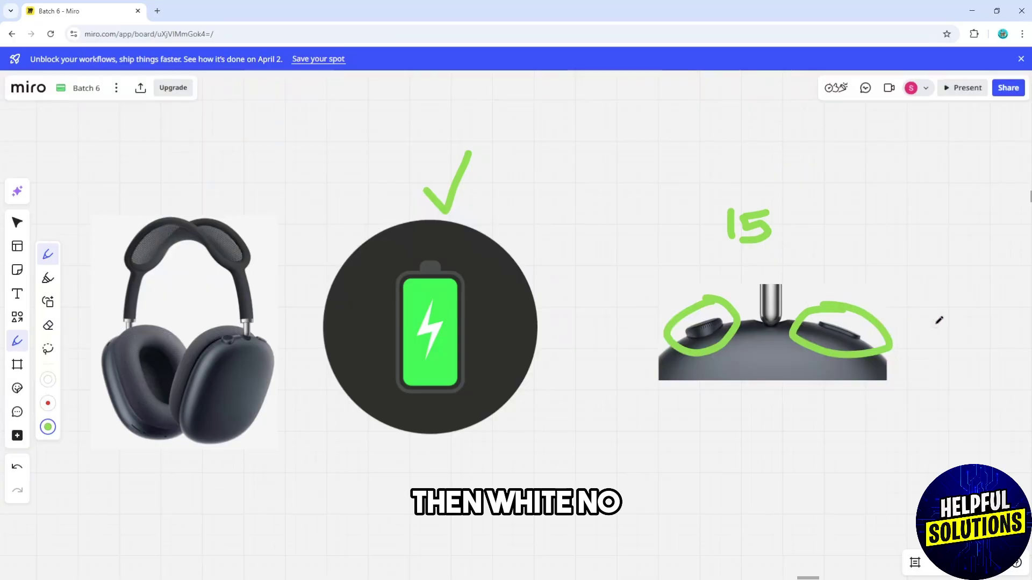
pyautogui.hscroll(1, 950, 316)
pyautogui.hscroll(5, 887, 313)
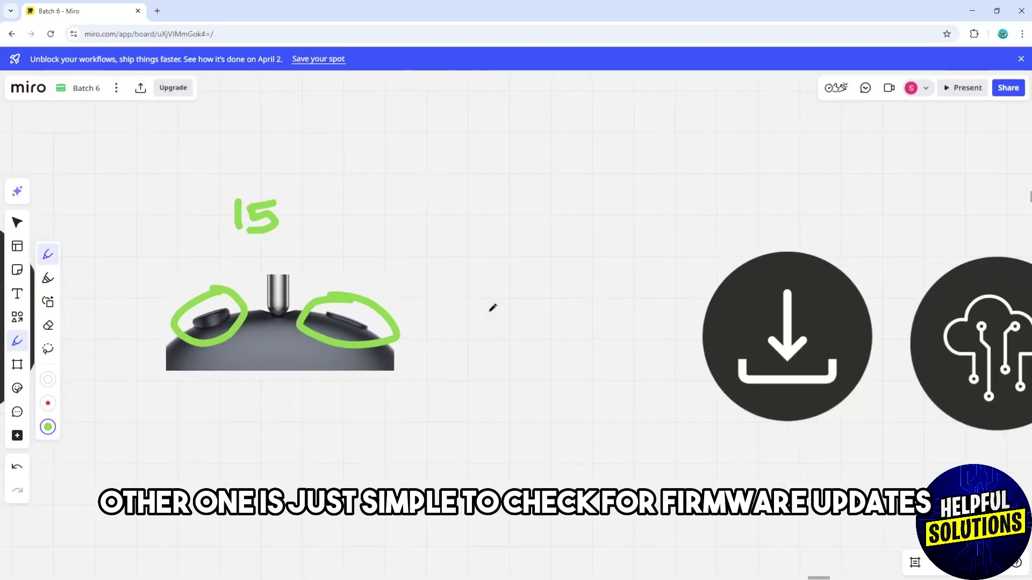
pyautogui.hscroll(3, 491, 306)
pyautogui.hscroll(2, 712, 325)
pyautogui.scroll(2, 611, 319)
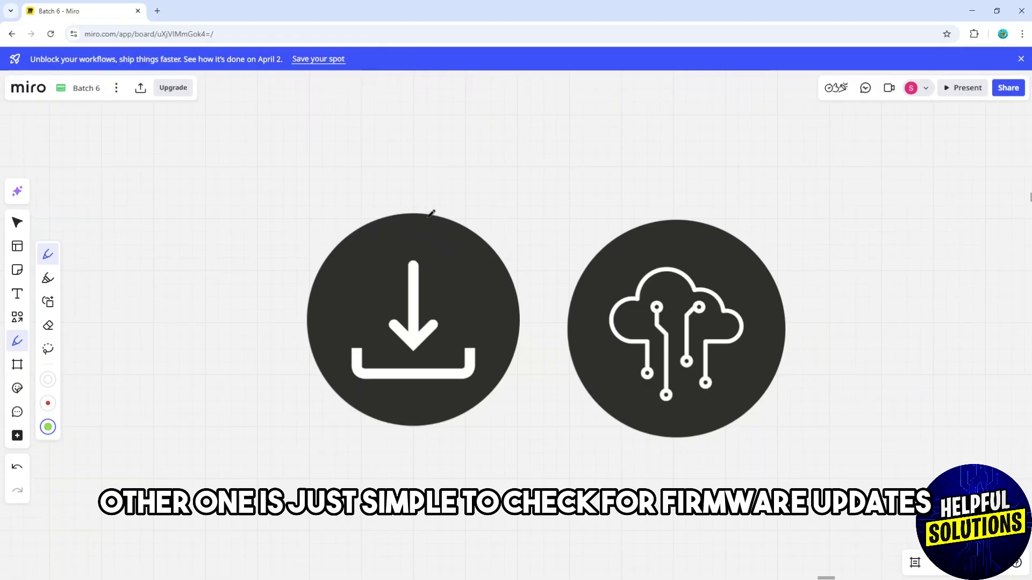
# Draw green checkmarks above the cloud firmware icon and the download icon
pyautogui.moveTo(652, 164); pyautogui.dragTo(692, 127)
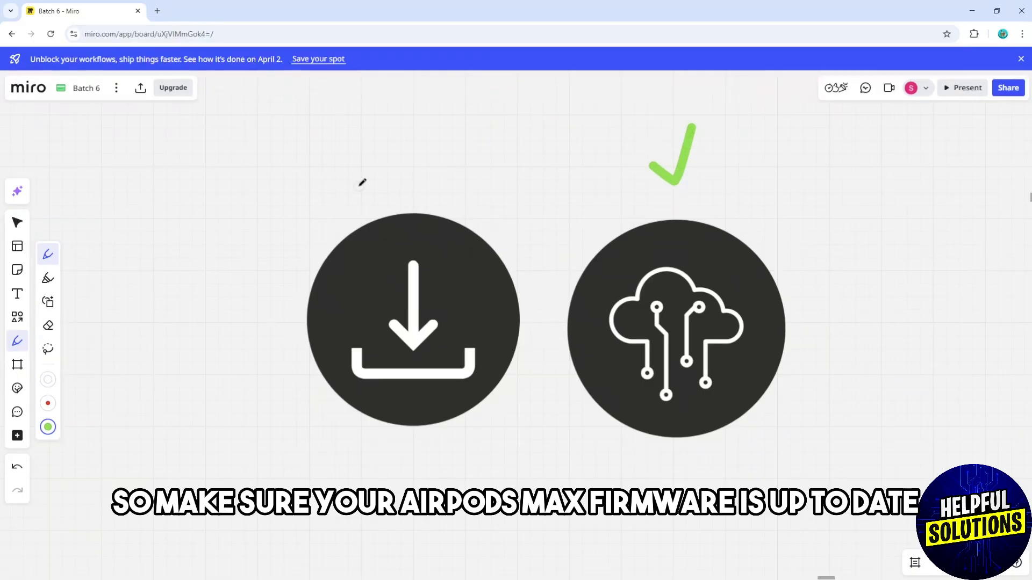
pyautogui.moveTo(395, 174); pyautogui.dragTo(435, 144)
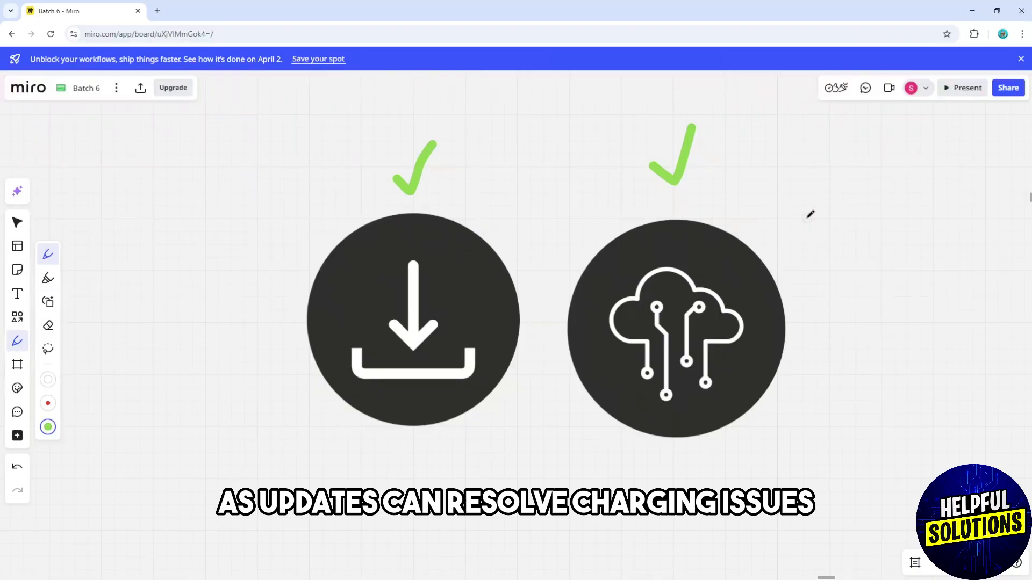
pyautogui.moveTo(894, 221); pyautogui.dragTo(628, 240)
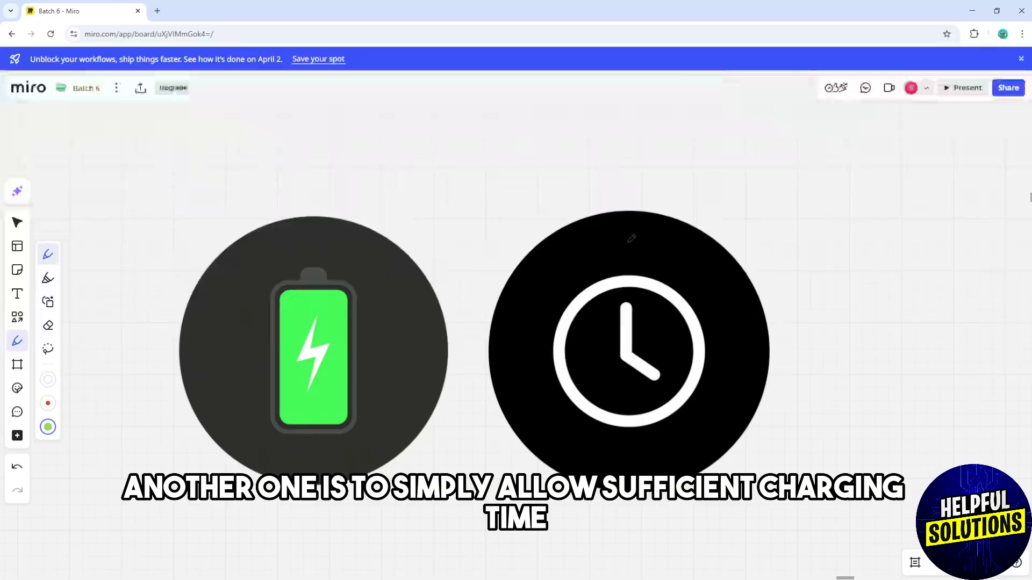
# Draw green checkmarks above the charging battery circle and the clock circle
pyautogui.moveTo(306, 177); pyautogui.dragTo(342, 127)
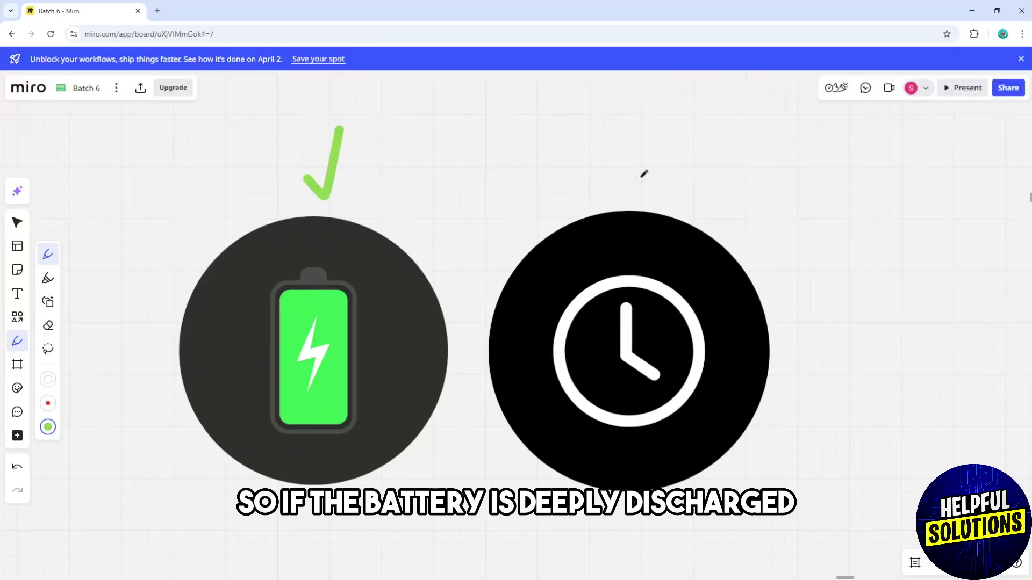
pyautogui.moveTo(592, 169); pyautogui.dragTo(628, 127)
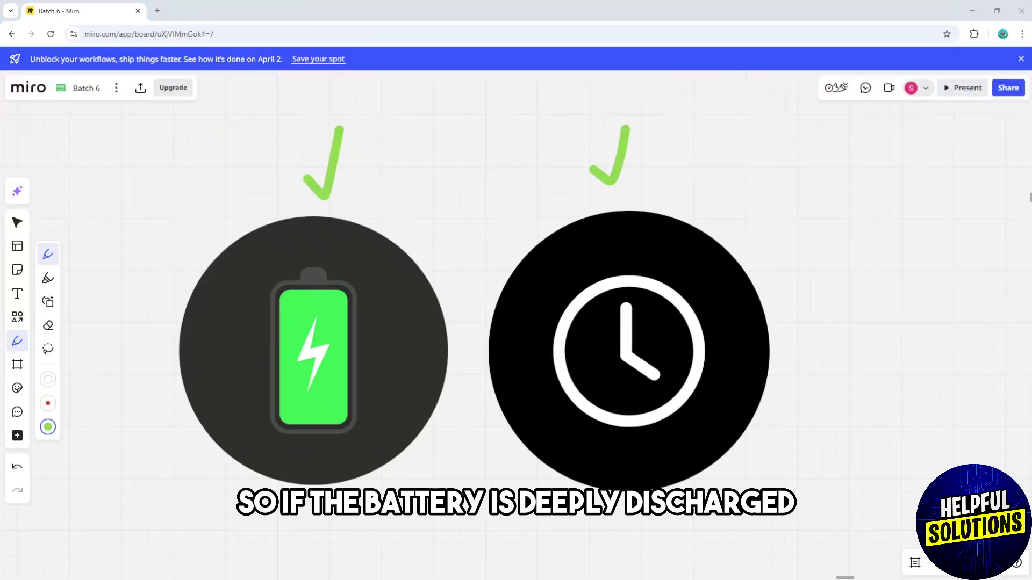